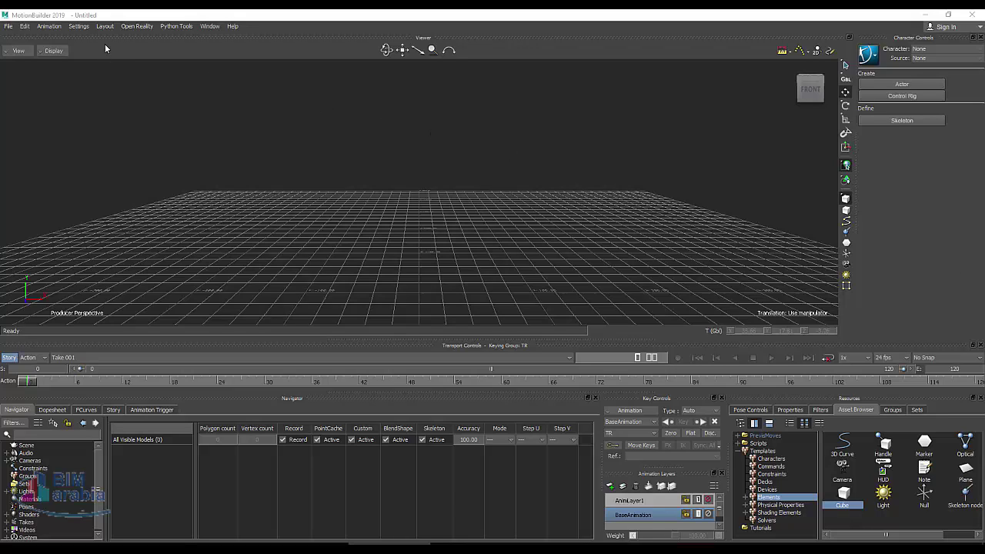
Review the available mouse and keyboard interaction modes and keep MotionBuilder as the choice
left_click(78, 27)
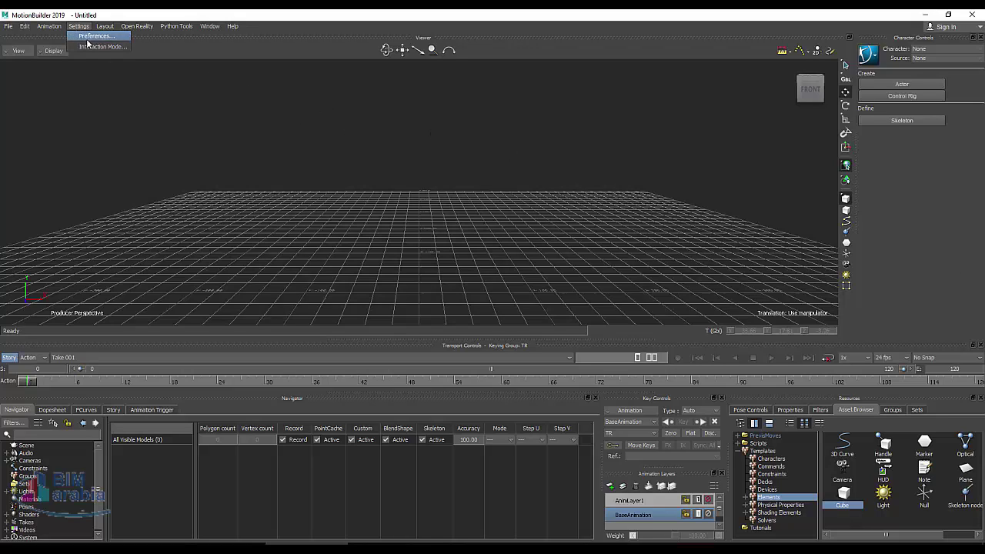
left_click(96, 47)
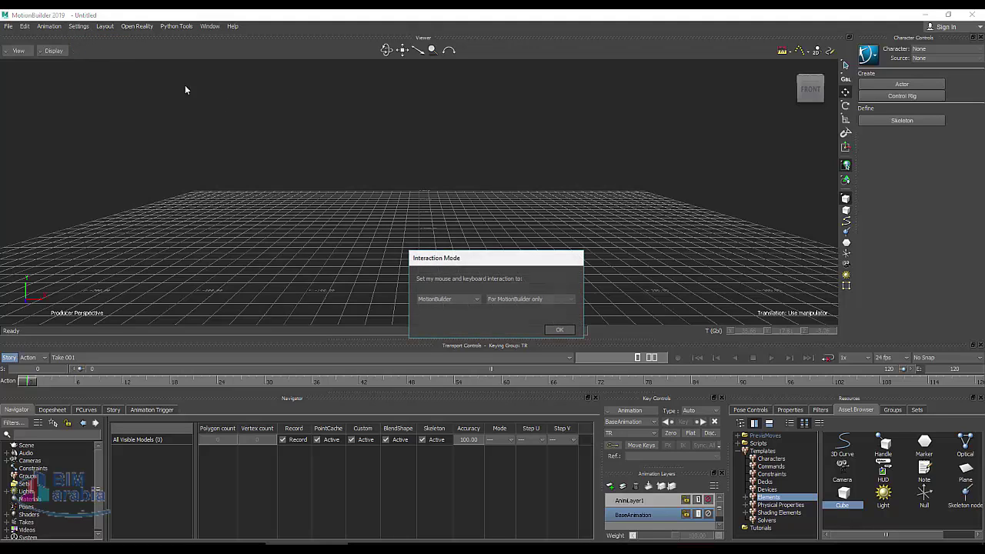
left_click(466, 300)
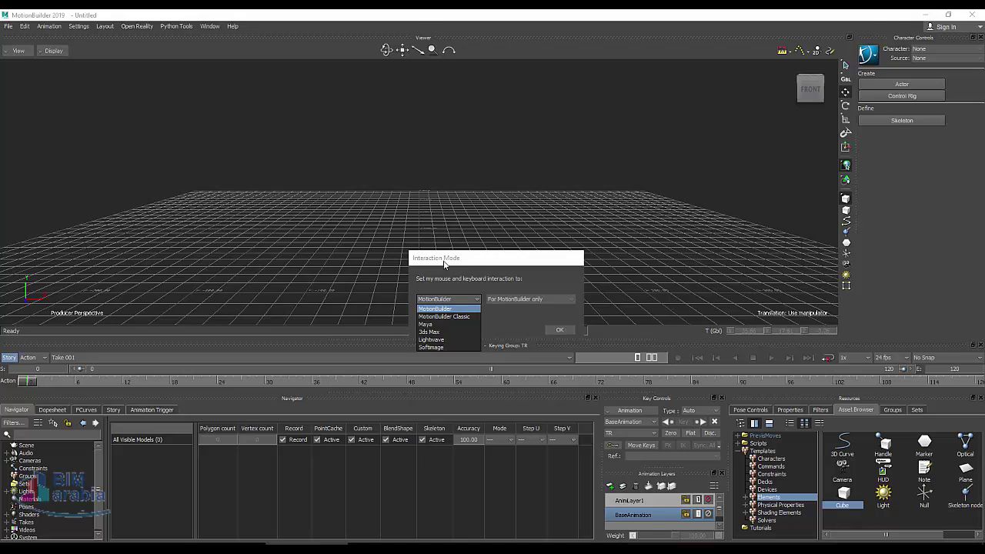
left_click(564, 333)
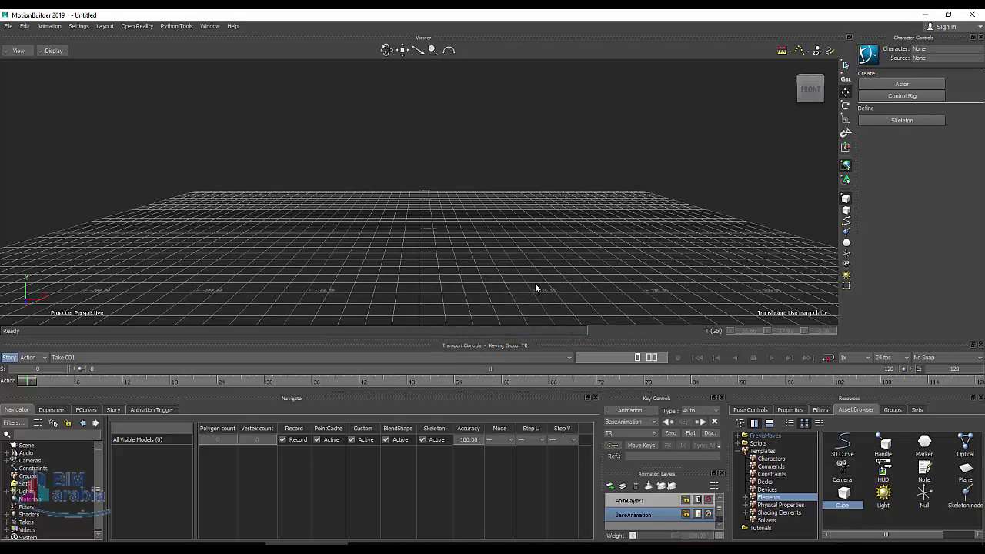
Place a Cube from the Elements templates in the scene, at about X 45.14, Y 32.90, Z -6.03
left_click(771, 497)
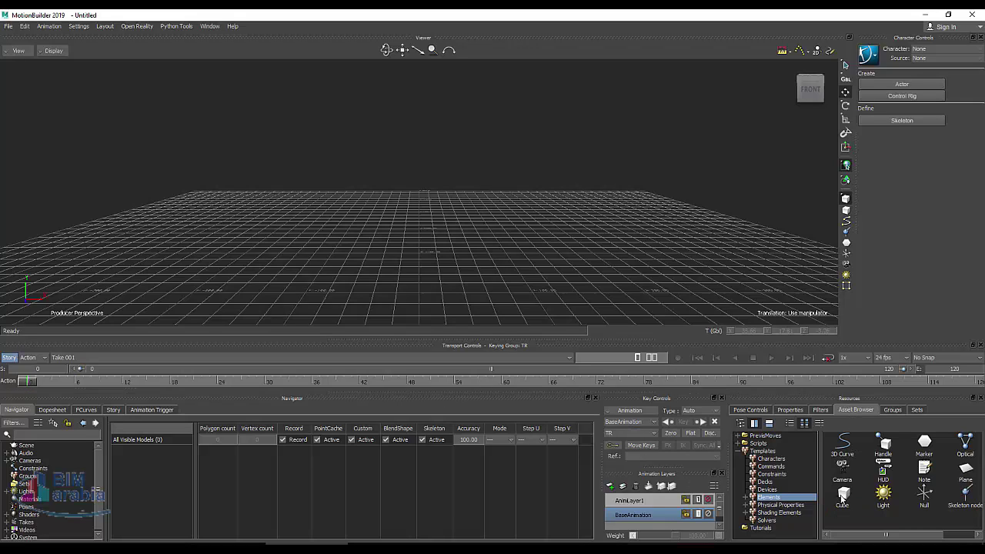
left_click(843, 496)
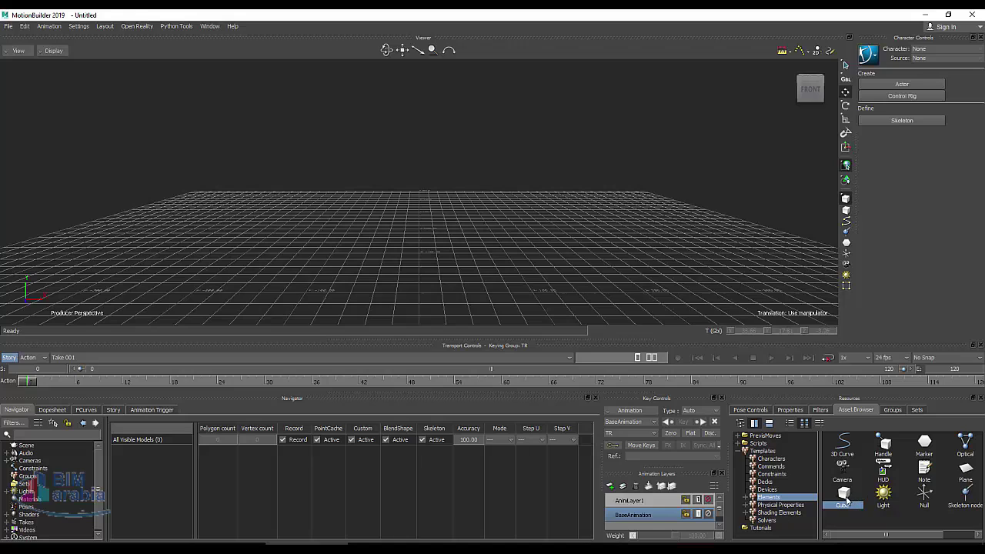
left_click_drag(847, 501, 536, 302)
left_click_drag(475, 263, 474, 260)
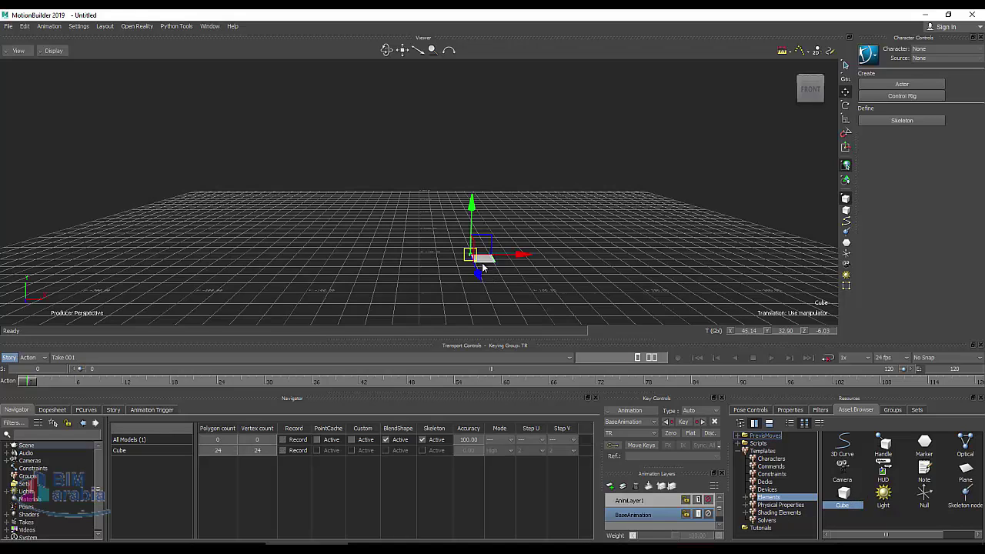
scroll(473, 282, "up", 2)
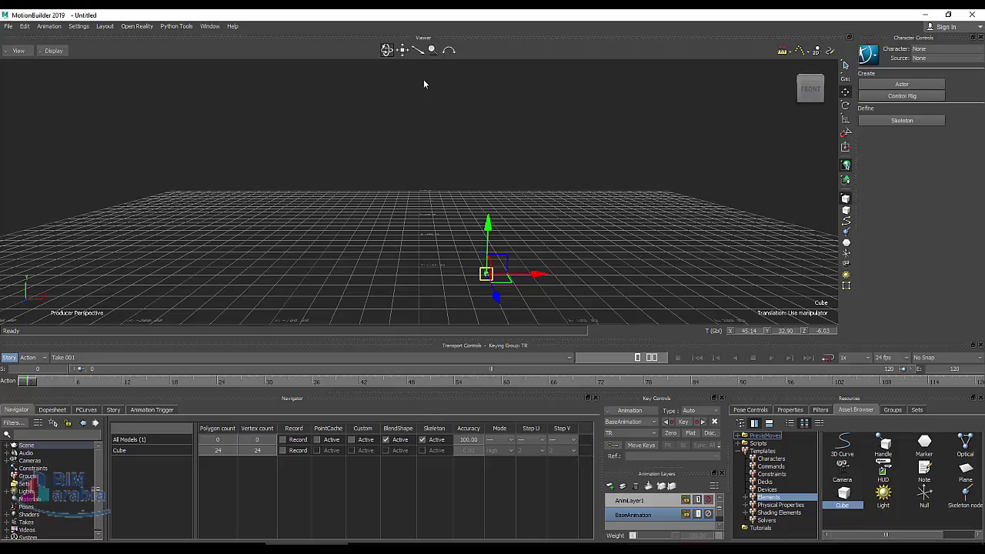
left_click_drag(386, 50, 432, 51)
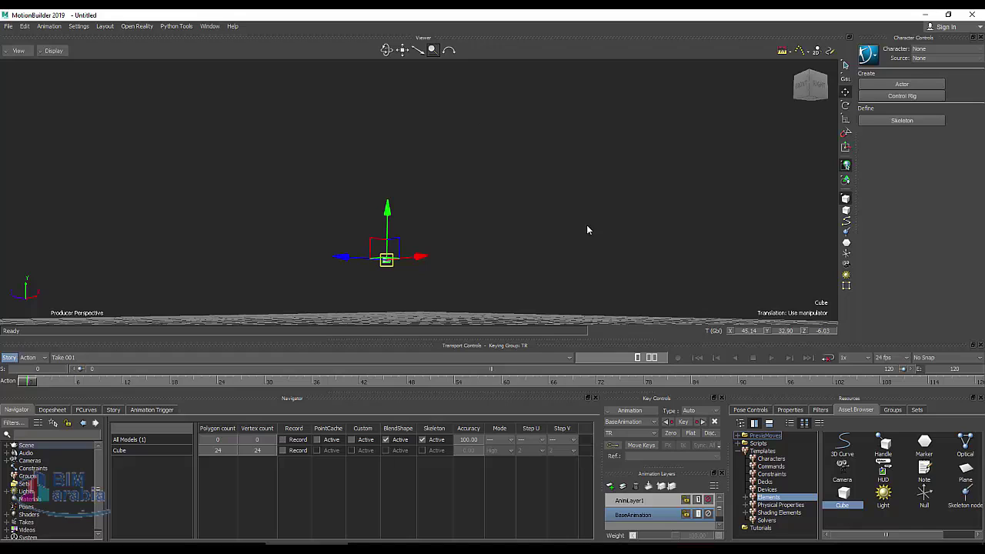
Set the manipulation mode to Drag and move the cube freely to about X 61.94, Y 35.14, Z -24.53
left_click(844, 68)
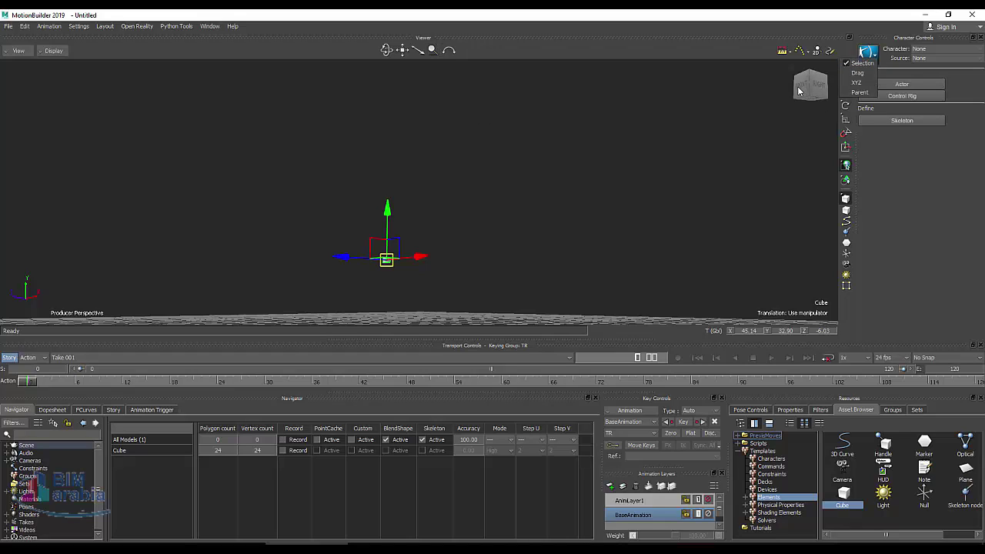
left_click(429, 220)
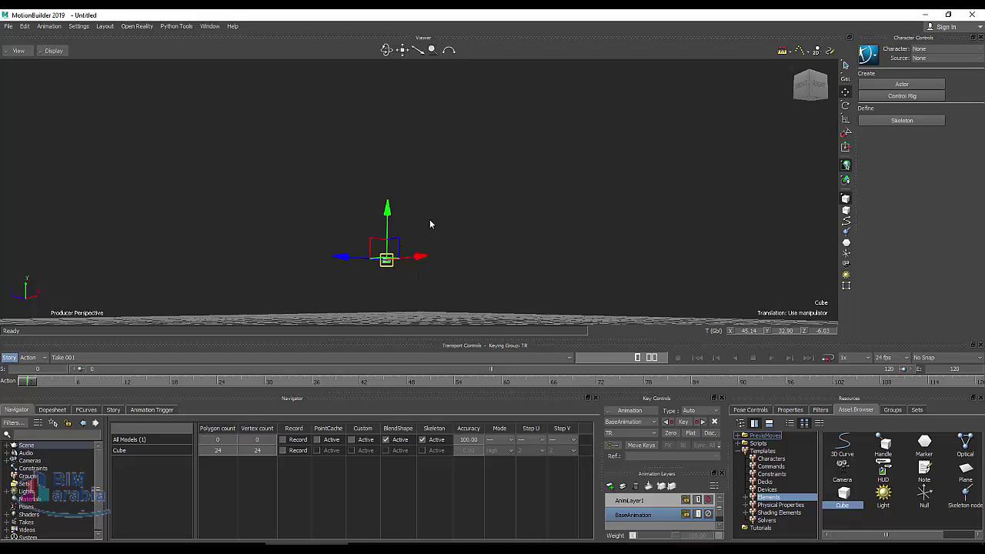
left_click(846, 66)
left_click(858, 73)
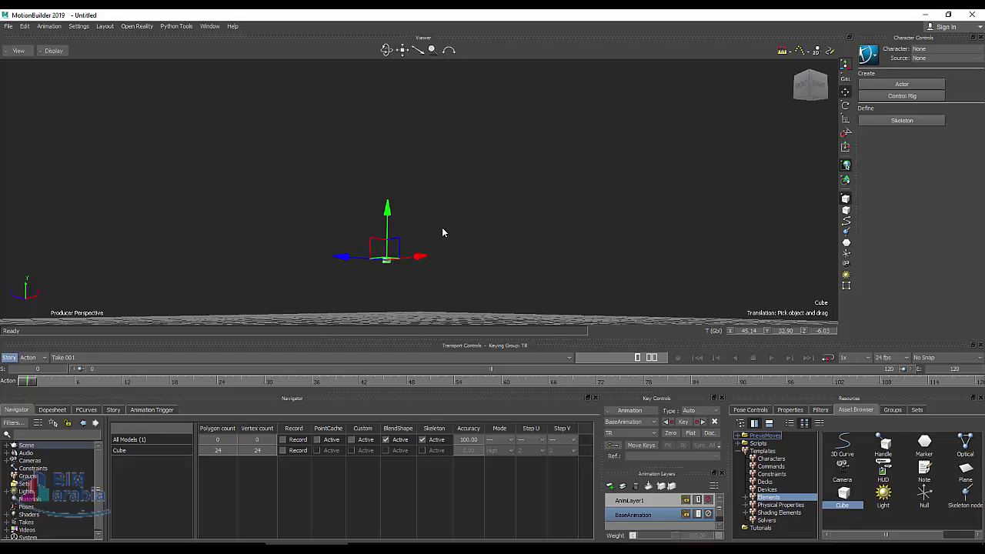
left_click_drag(455, 216, 509, 213)
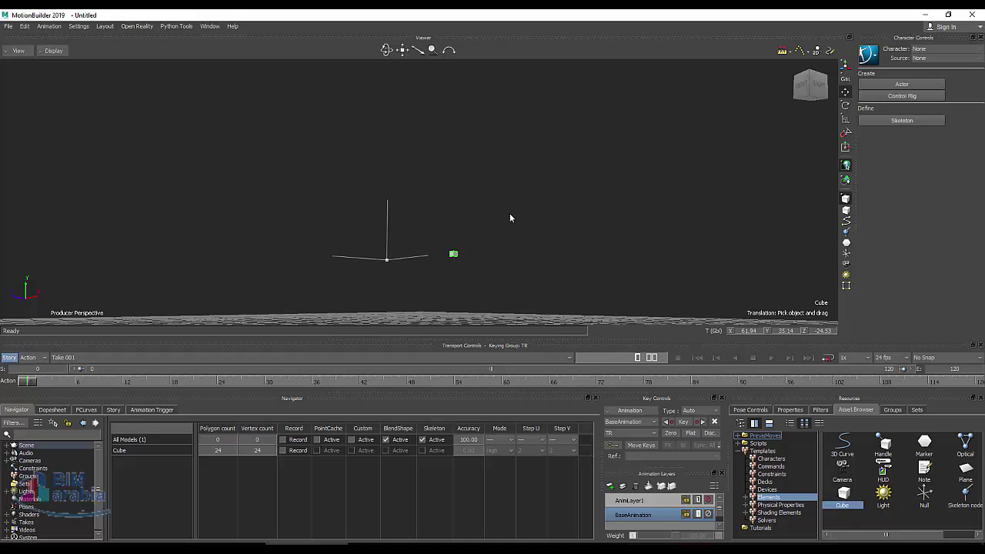
Set the manipulation mode to XYZ and move the cube to about X 66.08, Y 32.93, Z -1.68
left_click(845, 66)
left_click(855, 82)
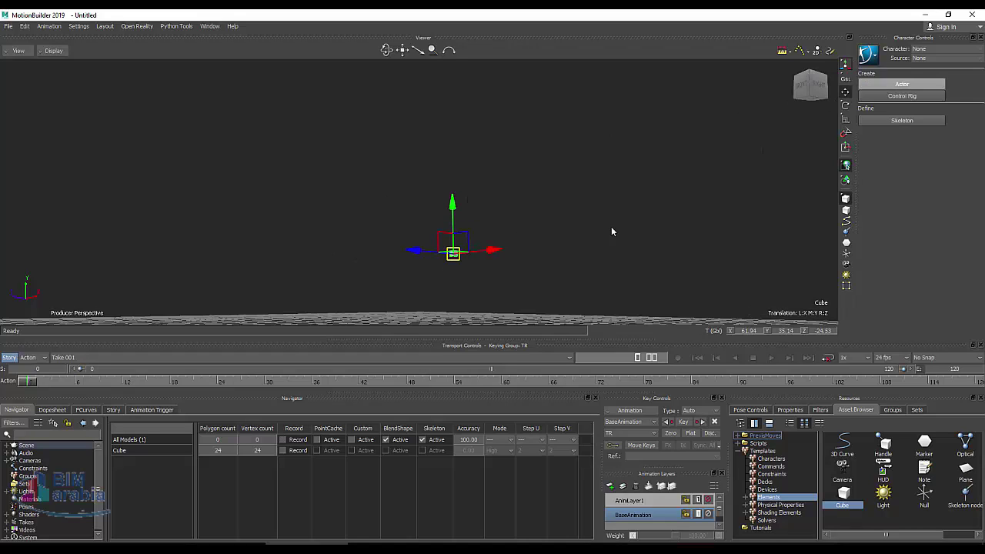
left_click_drag(493, 251, 524, 247)
left_click_drag(442, 249, 396, 249)
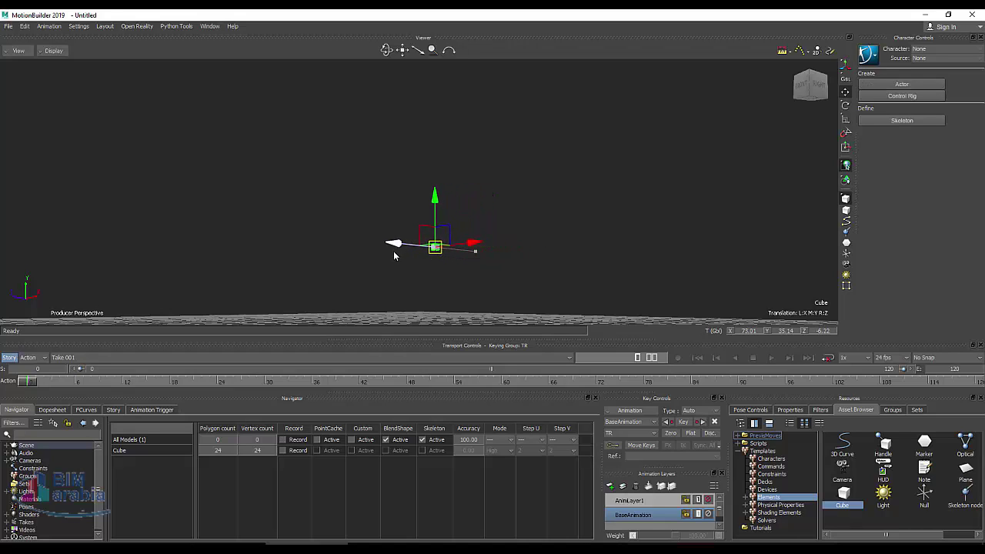
left_click_drag(438, 186, 436, 195)
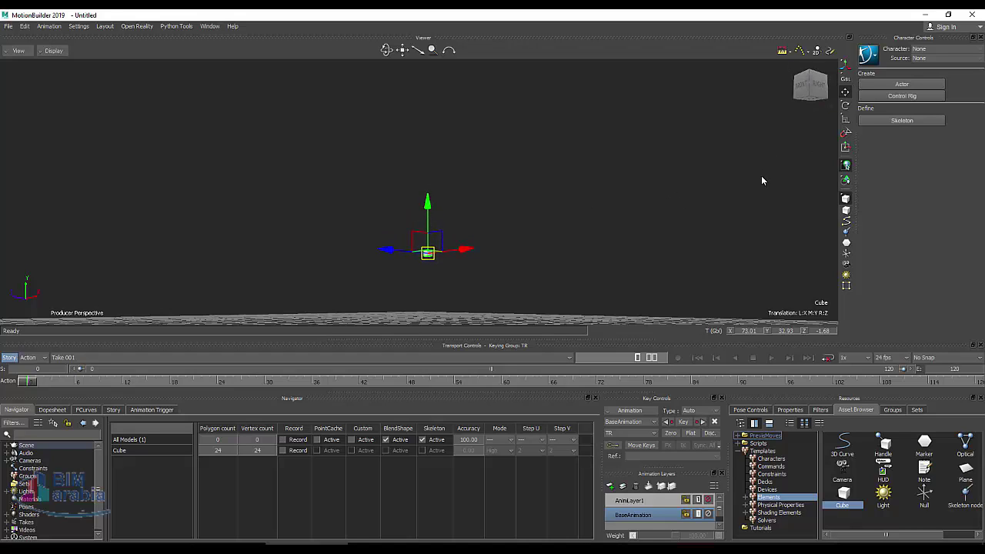
left_click_drag(761, 177, 506, 190)
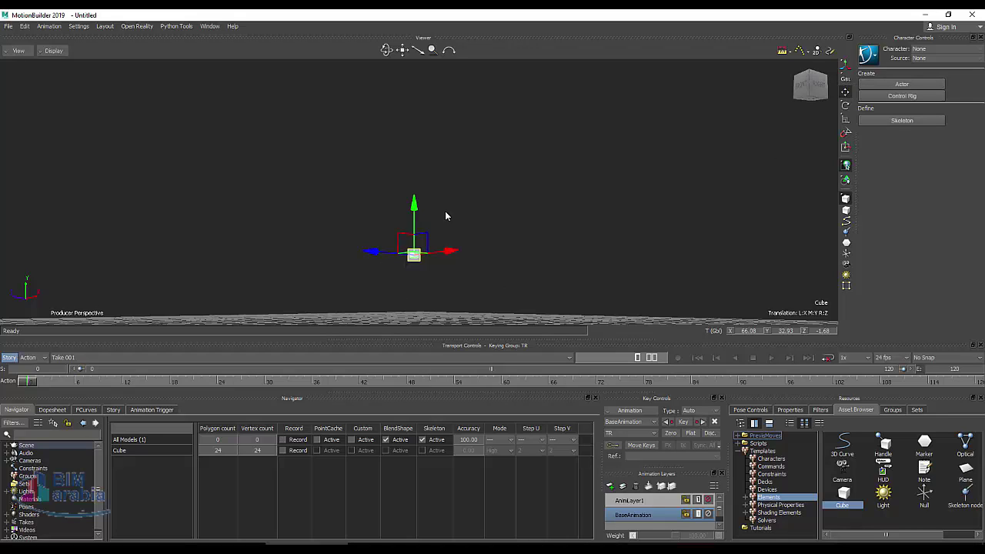
Rotate the cube about its vertical Y axis, working from an elevated front-right corner view
left_click(811, 77)
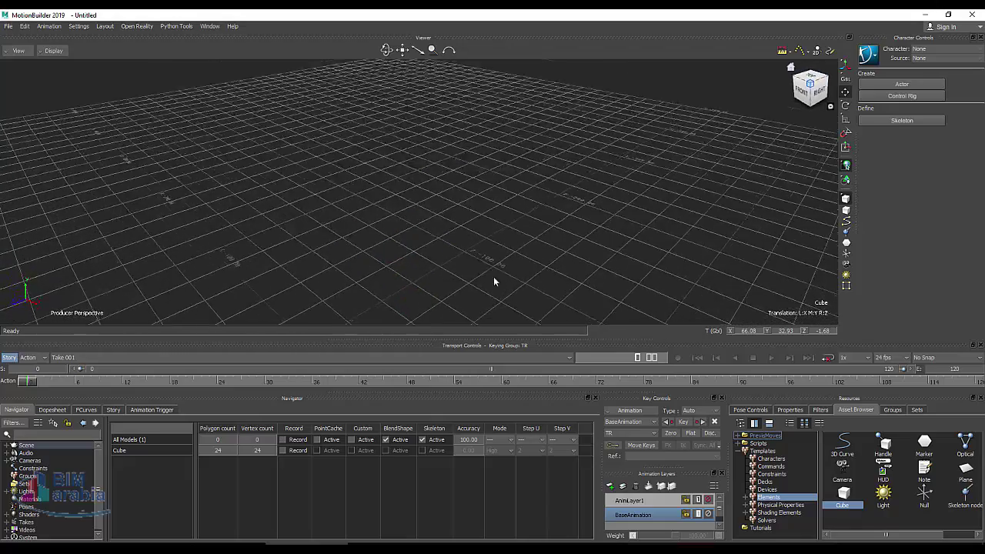
scroll(494, 277, "down", 3)
scroll(411, 265, "up", 1)
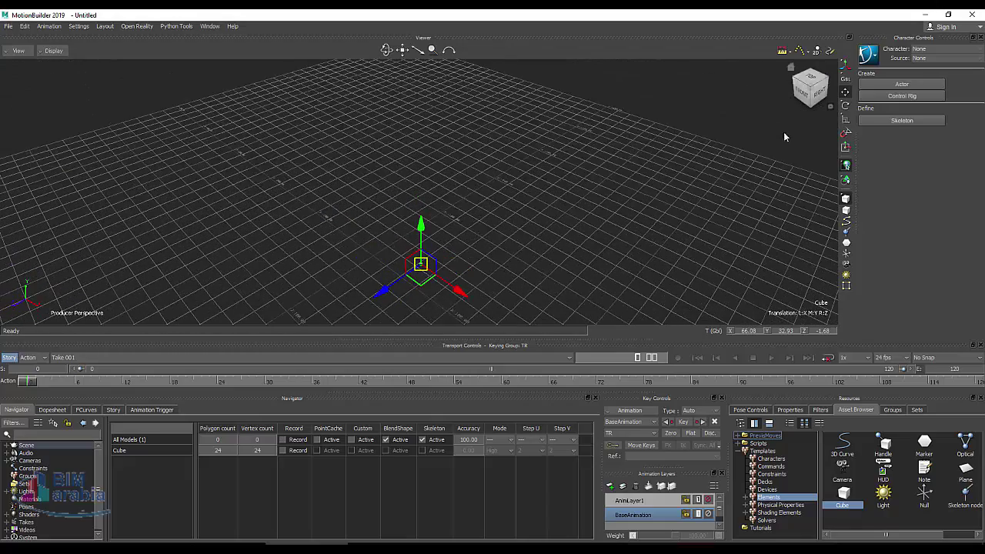
left_click(845, 104)
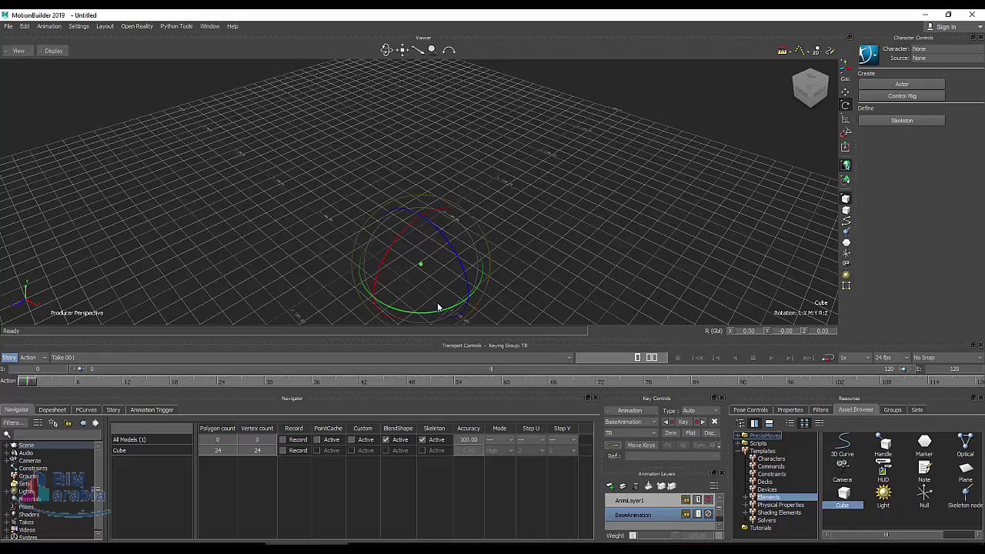
left_click_drag(437, 307, 457, 315)
Set the translation reference to Local and move the cube along its local Z axis to about X 11.02, Z -75.50
left_click(846, 93)
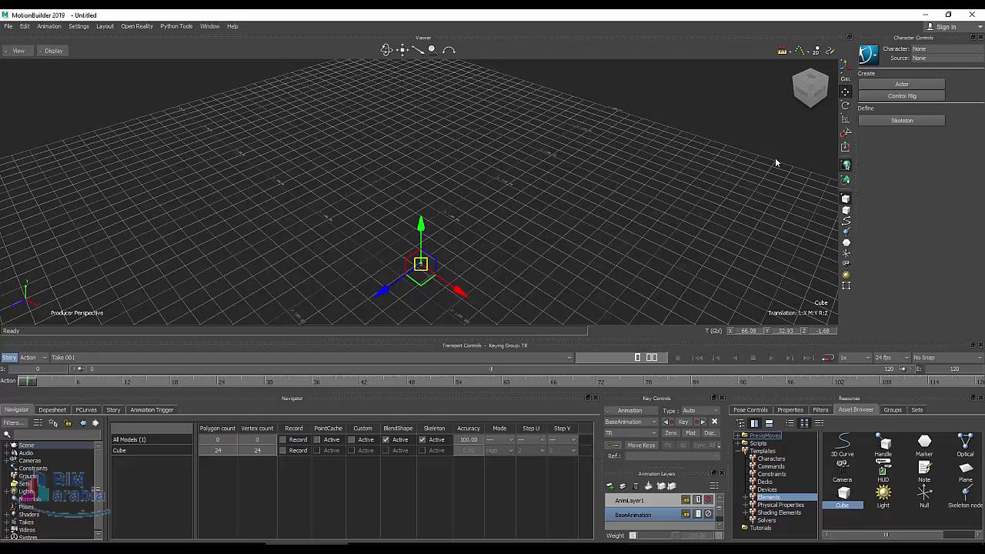
left_click(844, 79)
left_click(859, 85)
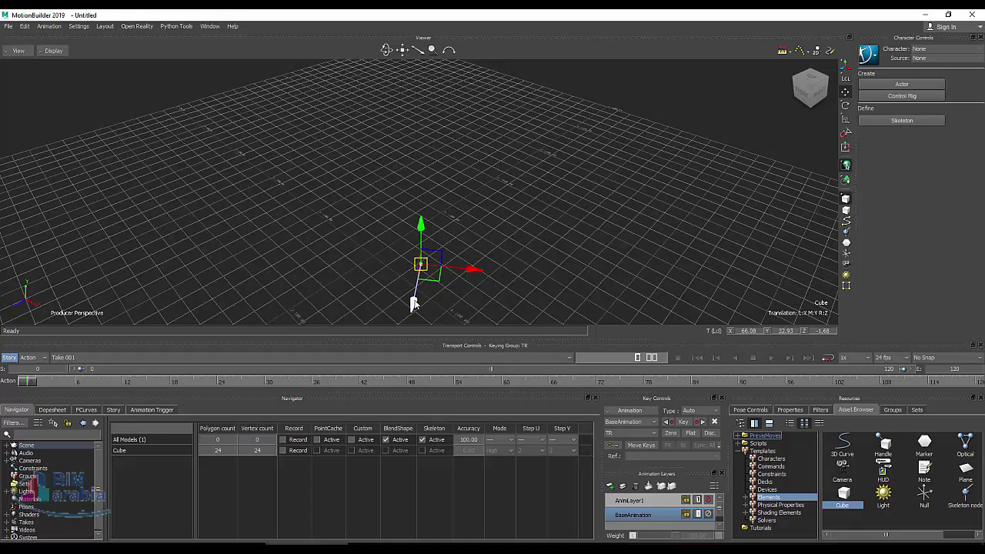
left_click_drag(410, 301, 434, 236)
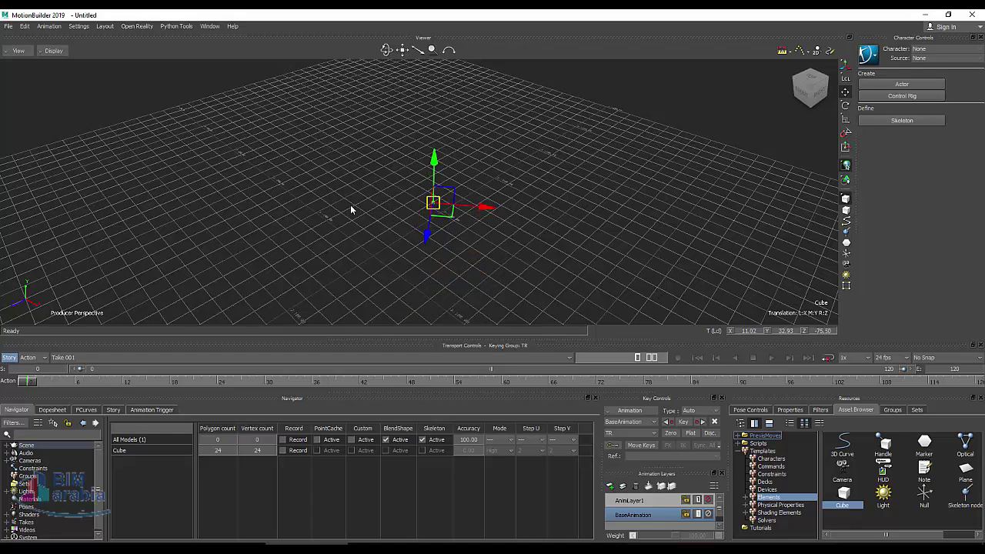
Set a keyframe for the cube's current position at time 0 on the Action timeline
scroll(351, 207, "up", 6)
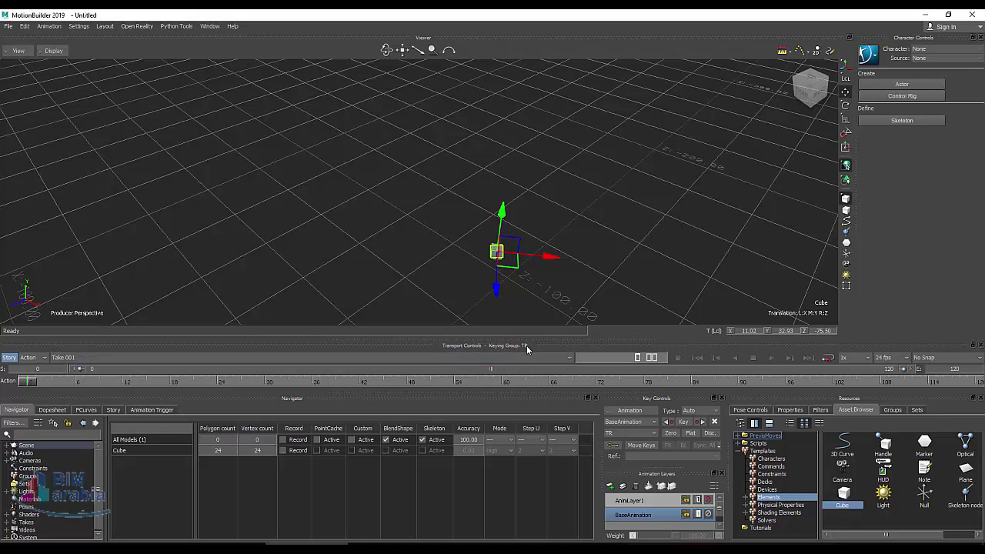
right_click(34, 382)
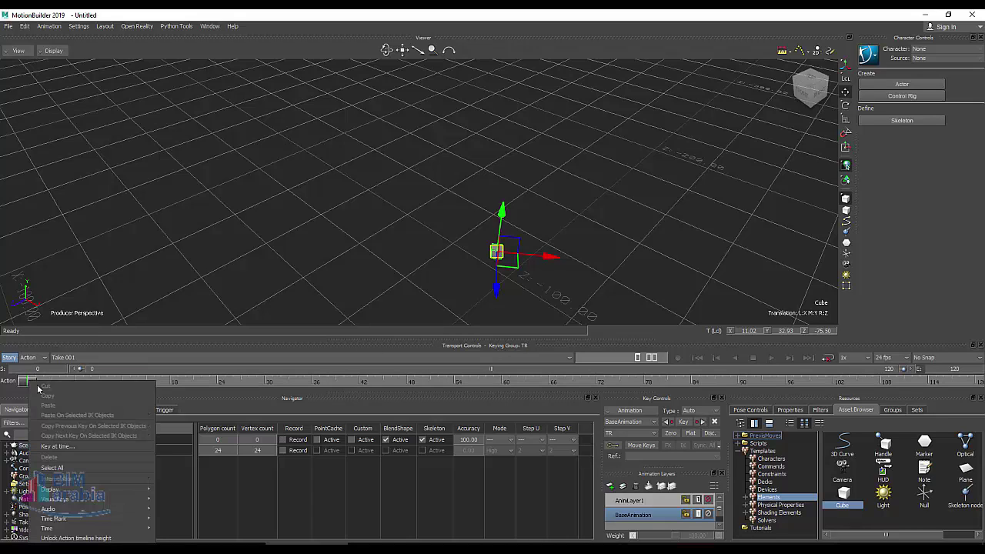
left_click(78, 446)
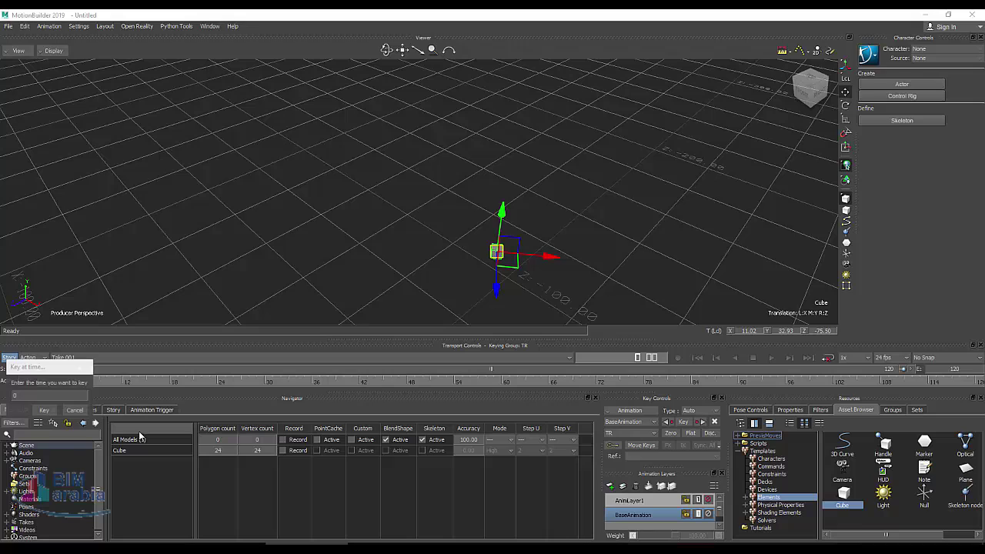
left_click(45, 413)
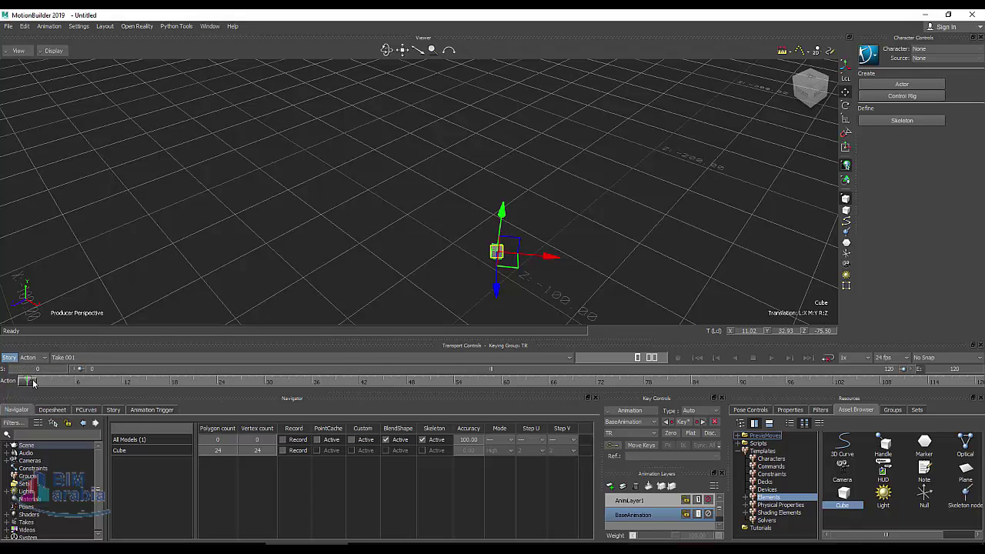
At frame 61, move the cube to about X -56.68, Z -64.23 and scale it uniformly to about 8.44
left_click(508, 381)
left_click_drag(540, 261, 311, 177)
left_click(845, 106)
left_click(846, 119)
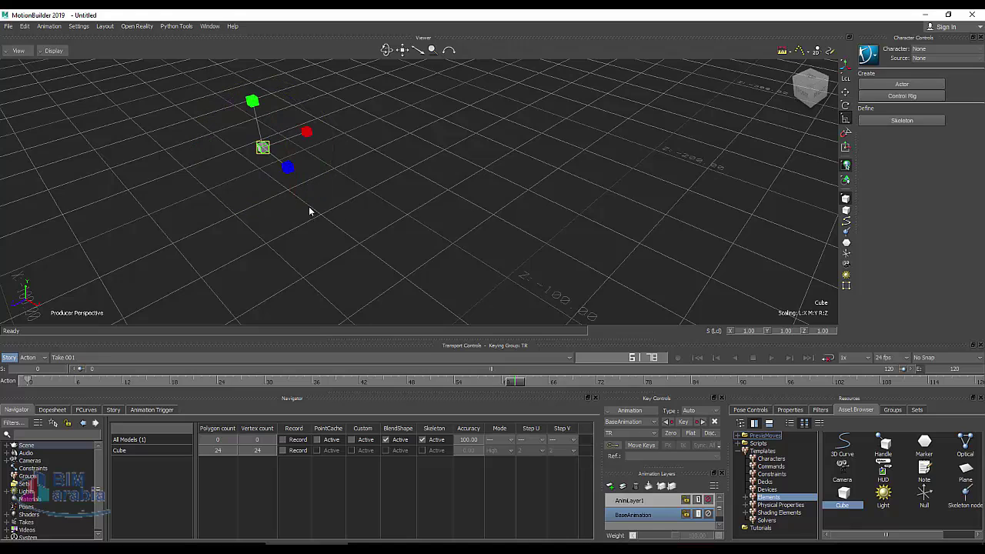
left_click_drag(265, 152, 652, 206)
Set a keyframe for the moved cube at time 61
right_click(515, 385)
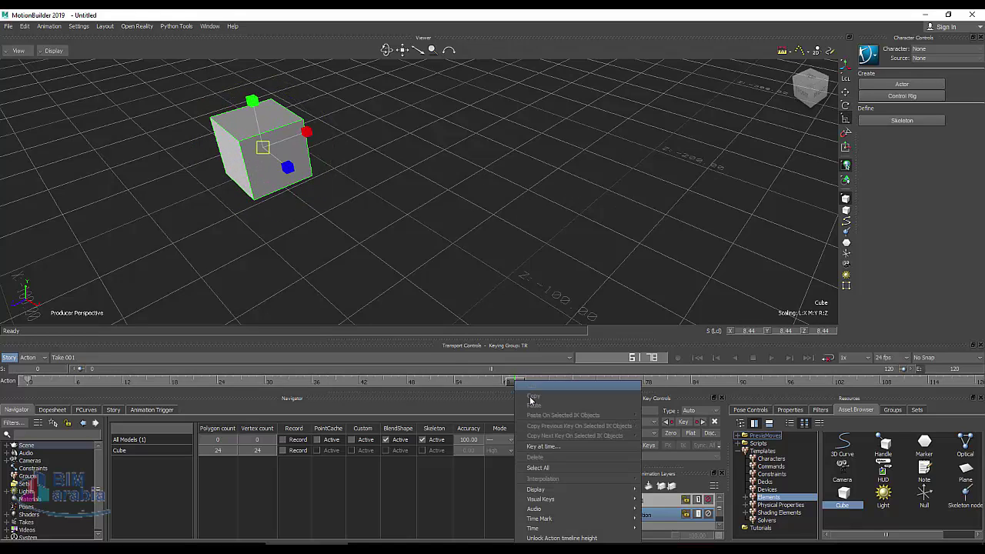
left_click(547, 446)
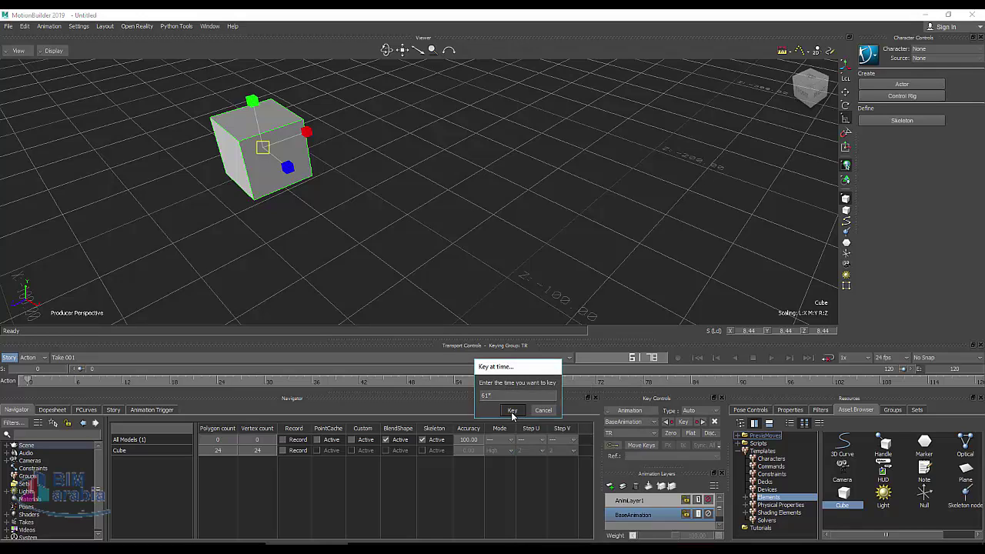
left_click(512, 410)
At frame 120, scale the cube up uniformly and move it to about X -53, Z -127.80
left_click(902, 383)
left_click_drag(914, 388, 979, 386)
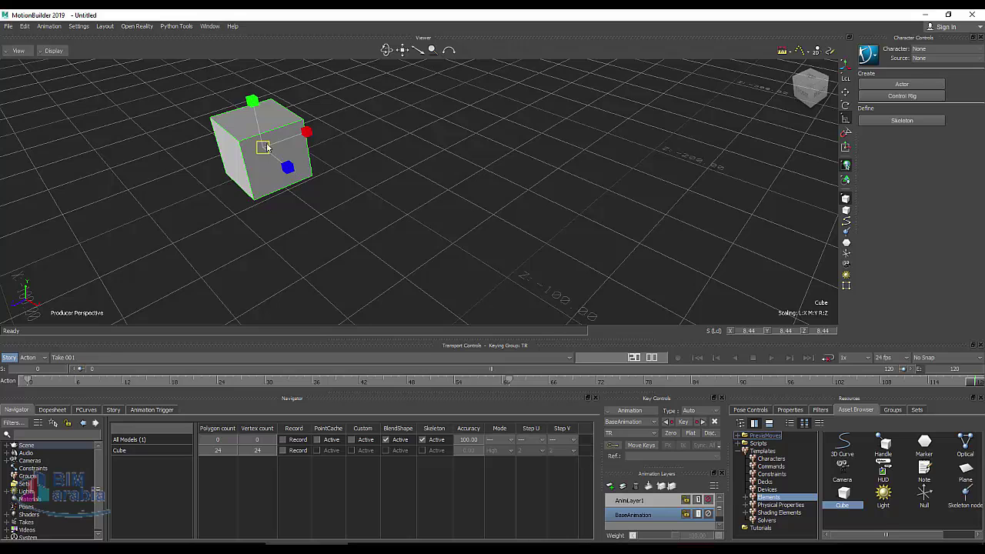
left_click_drag(264, 148, 354, 204)
key("t")
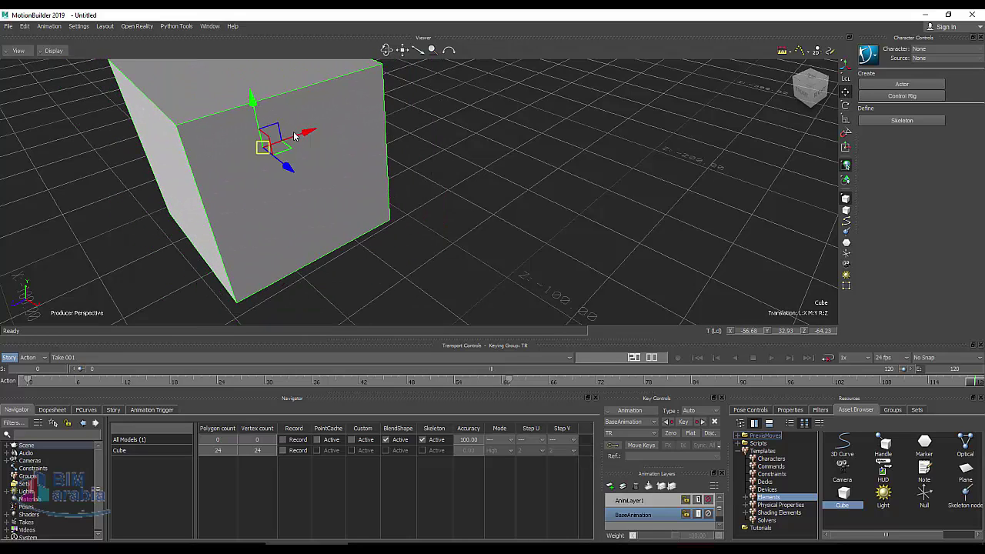
left_click_drag(294, 136, 481, 111)
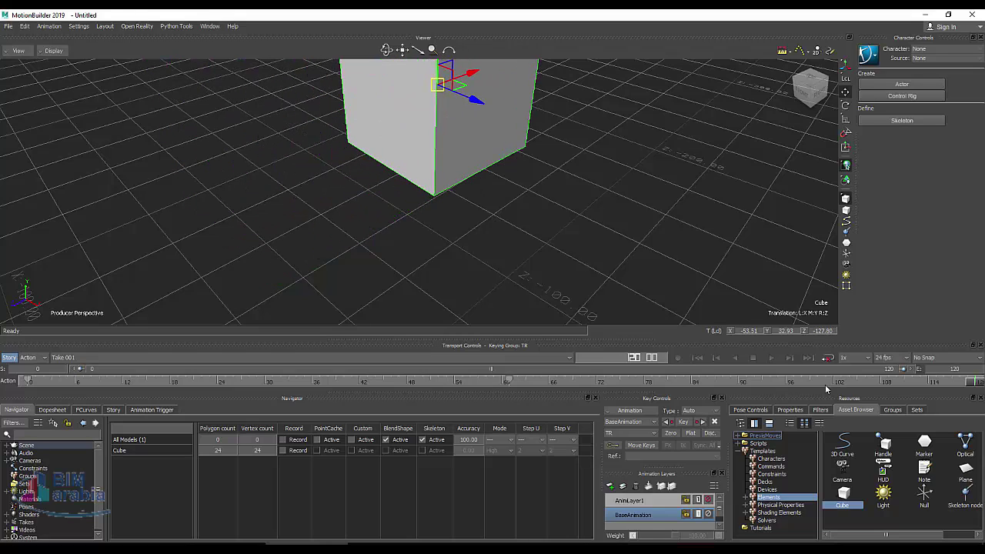
Set a keyframe for the cube at the last frame of the timeline, 120
right_click(972, 388)
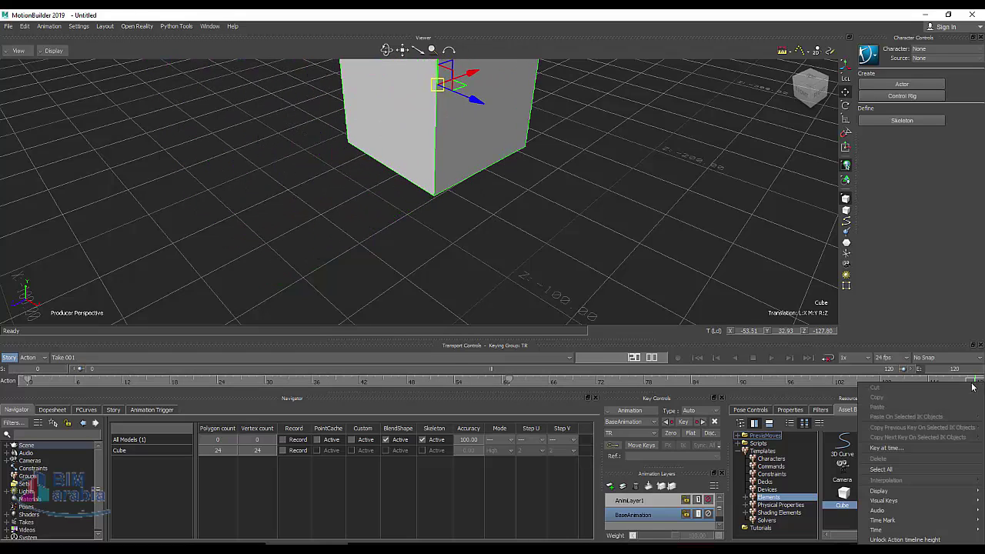
left_click(936, 446)
left_click(937, 412)
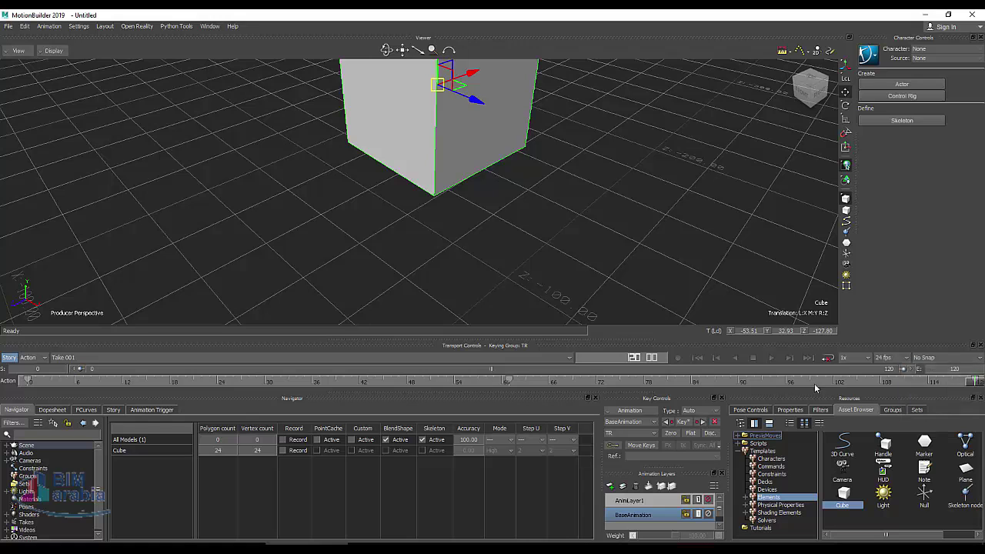
Play the animation and move the cube at the last frame to about X -57.69, Z -43.97
left_click(771, 358)
left_click_drag(473, 88, 241, 180)
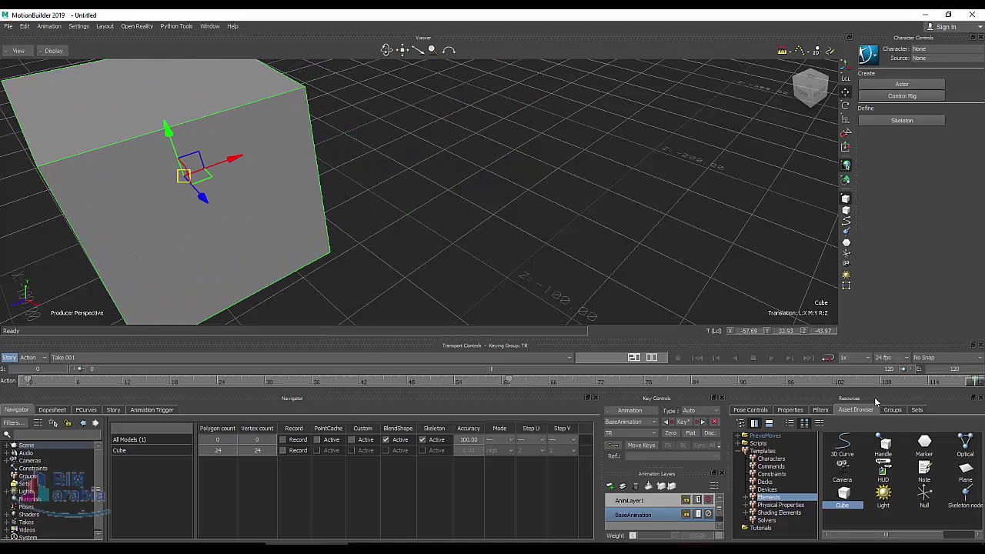
Around frame 25, key the cube at a new position of about X -41, Z -34 and play back the animation
left_click_drag(971, 380, 230, 380)
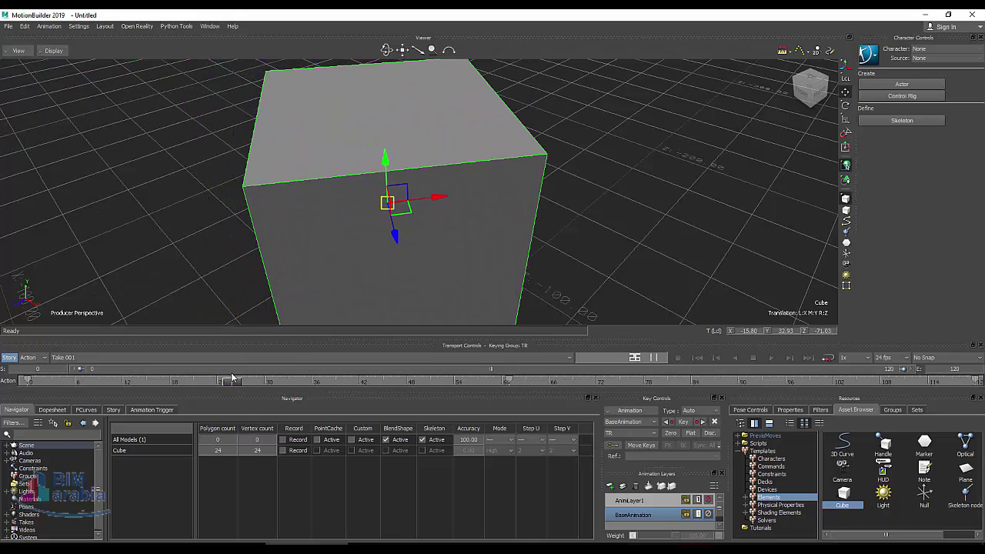
left_click_drag(431, 201, 223, 219)
right_click(233, 380)
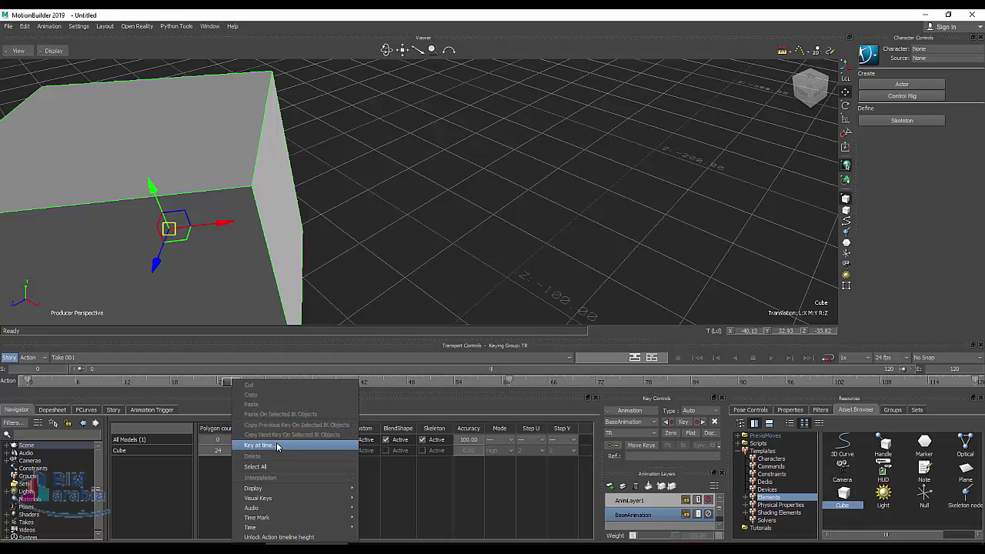
left_click(273, 444)
left_click(231, 412)
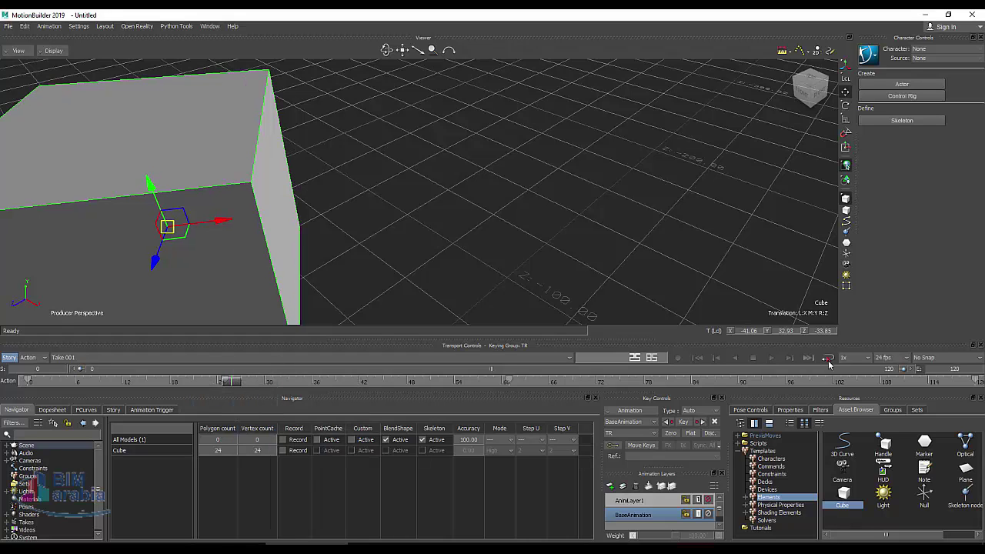
left_click(770, 358)
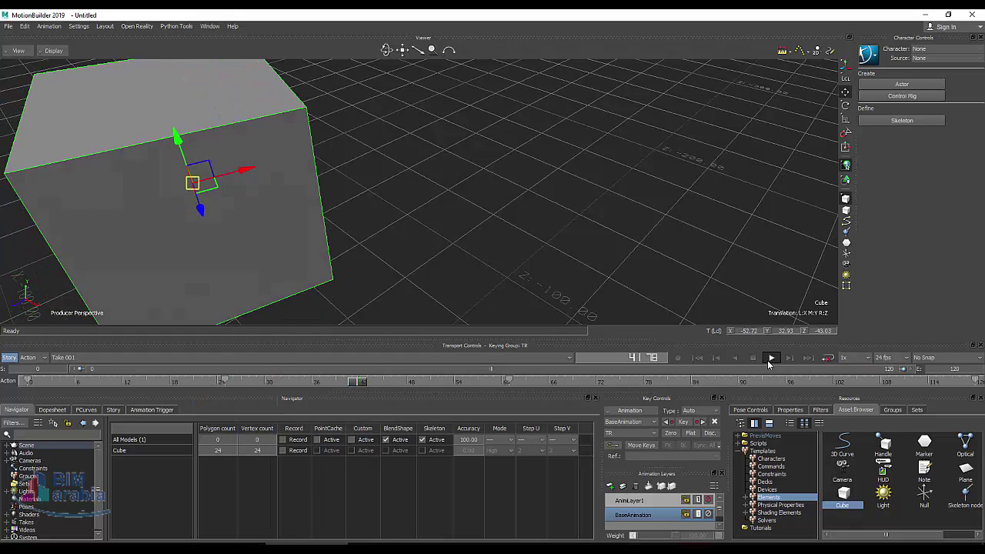